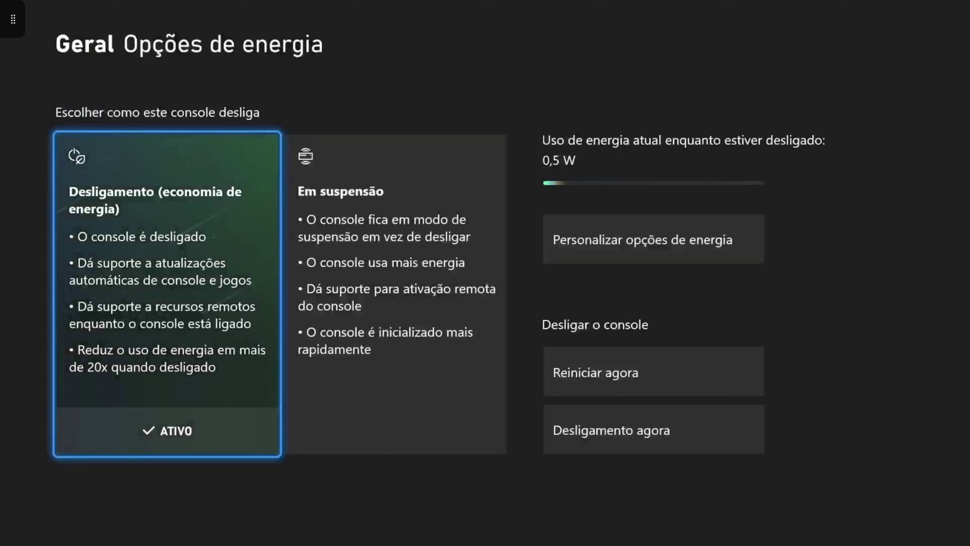
- Examine the shutdown modes, the energy customization entry and the restart and shut-down actions on the Opções de energia page
key(Right)
key(Right)
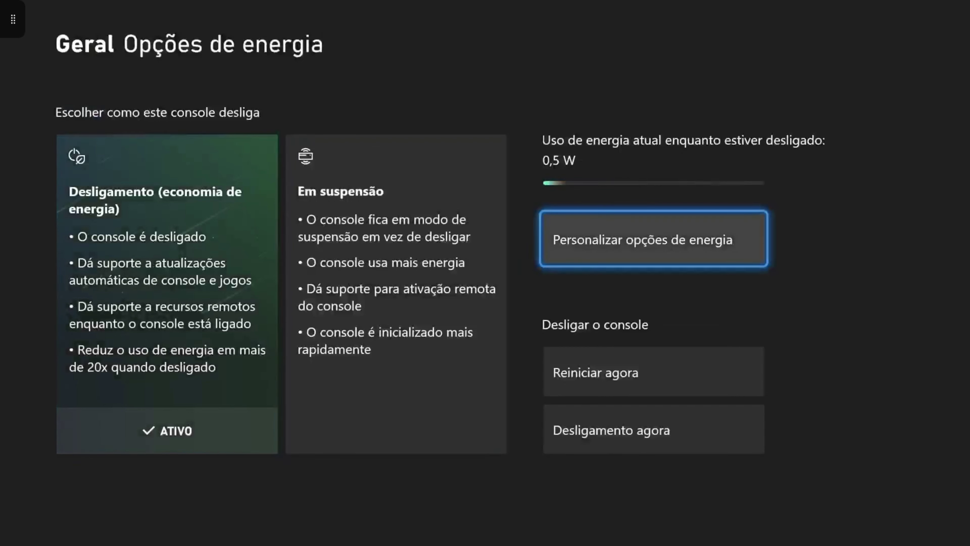
key(Down)
key(Down)
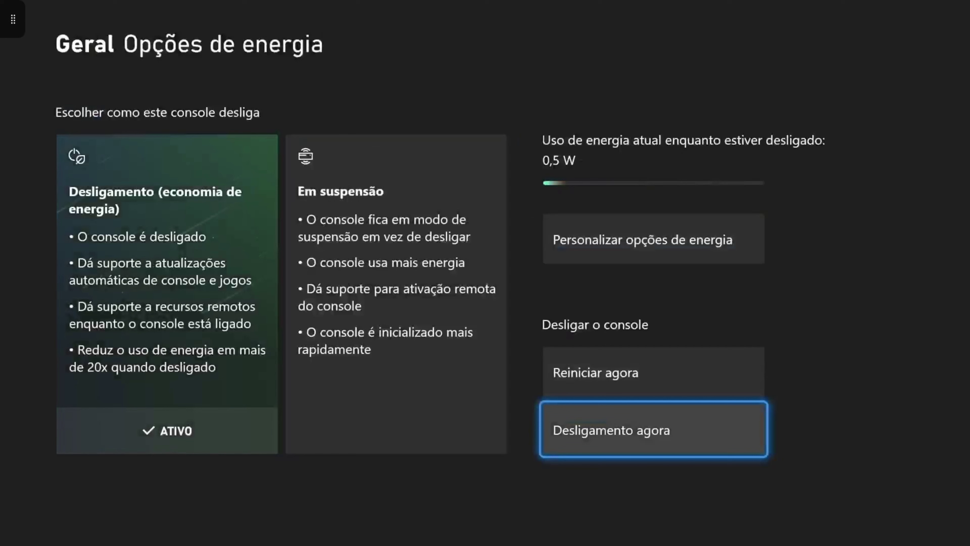
key(Up)
key(Up)
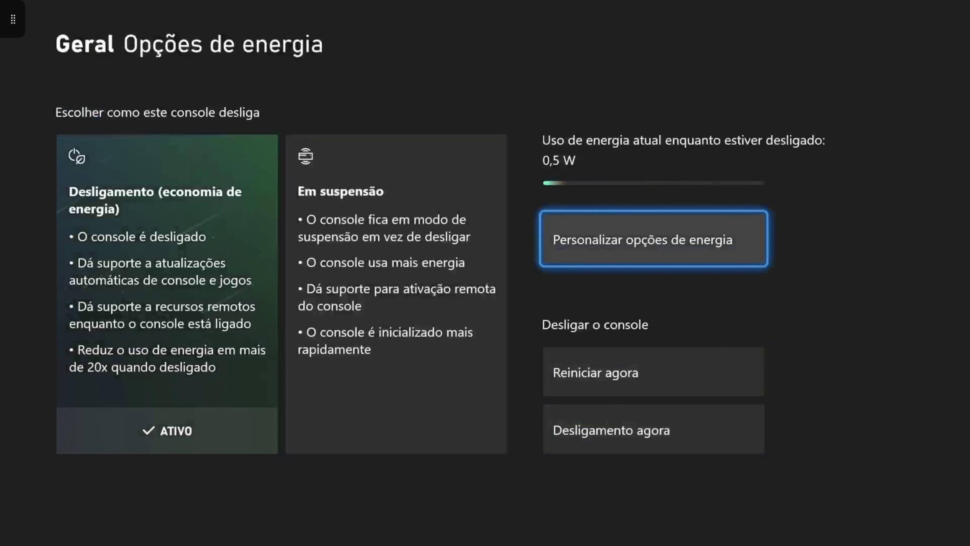
key(Left)
key(Left)
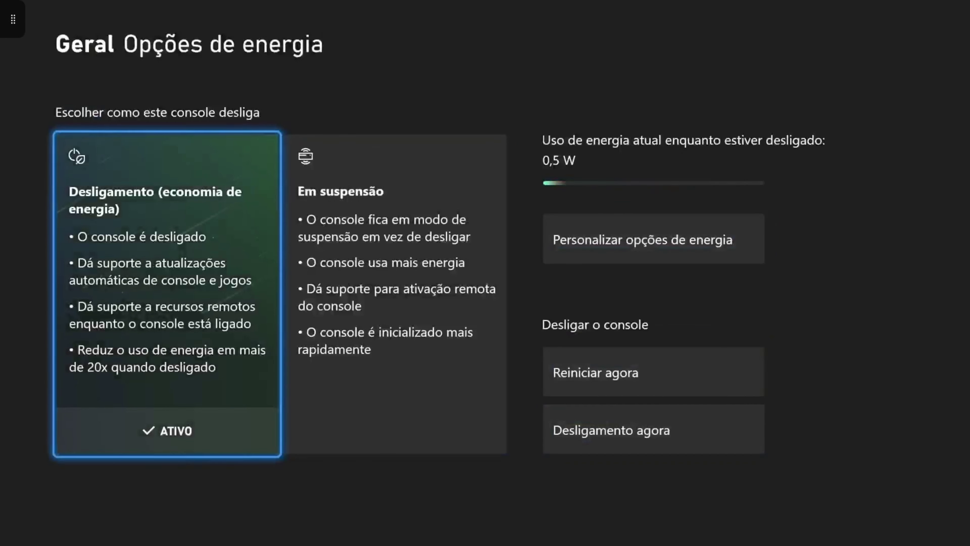
key(Right)
key(Down)
key(Down)
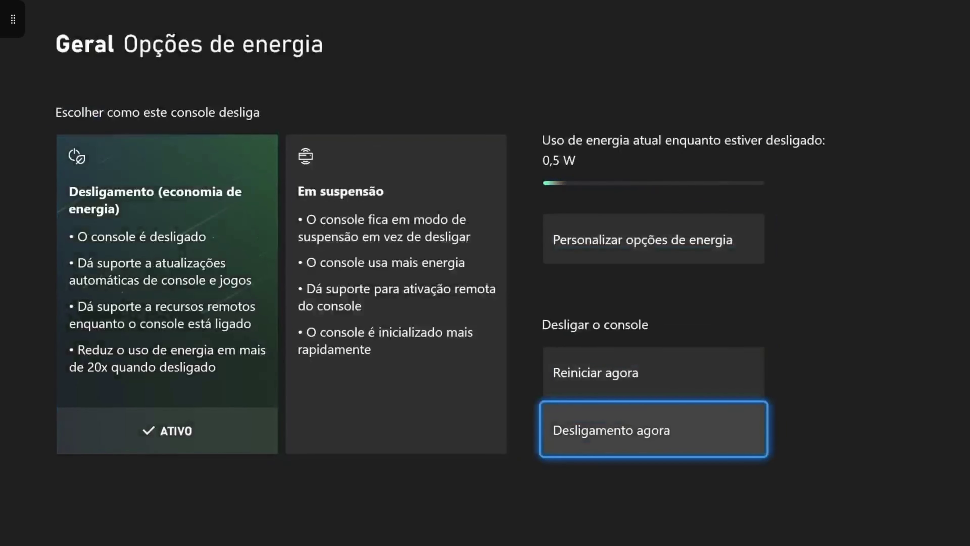
key(Left)
key(Left)
- Bring up and dismiss the console's quick power menu, and return from Opções de energia to the home screen
key(super)
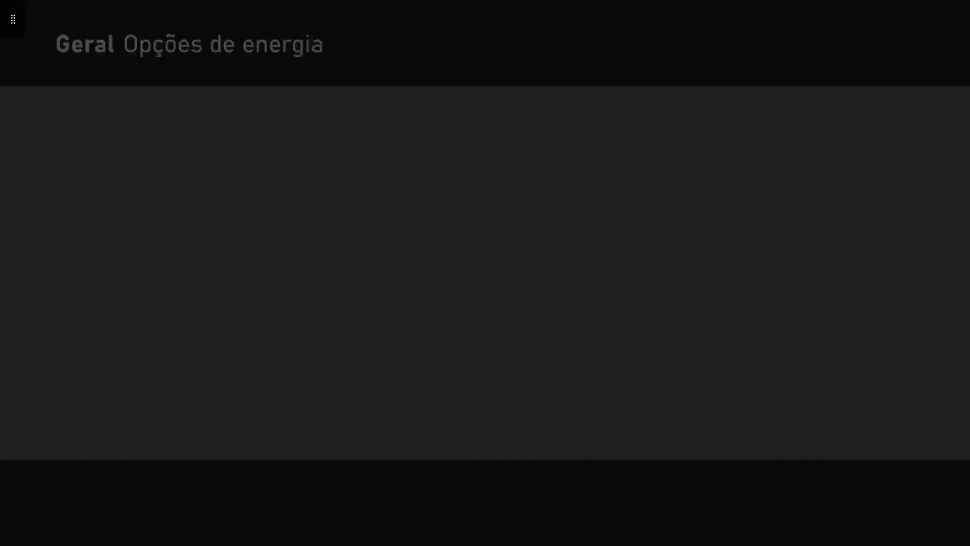
key(Return)
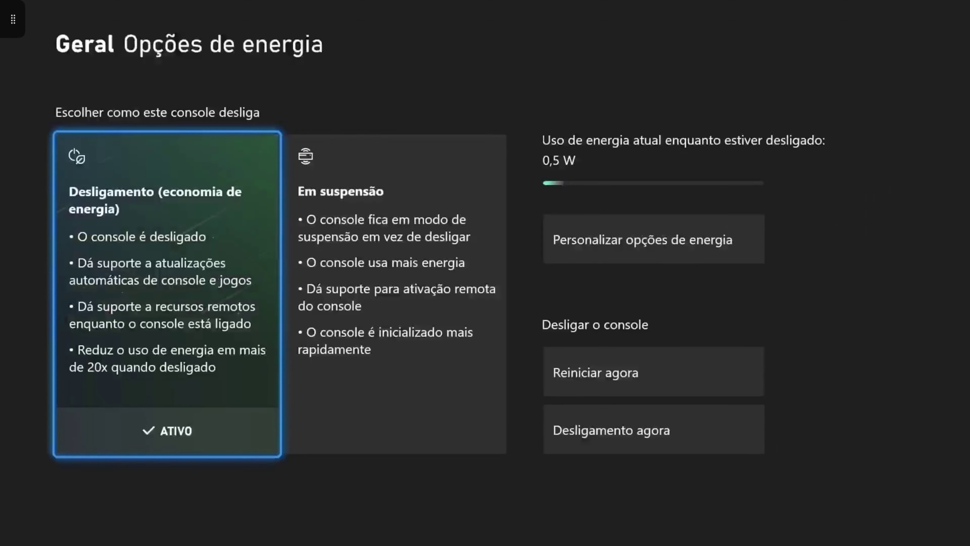
key(Escape)
key(Return)
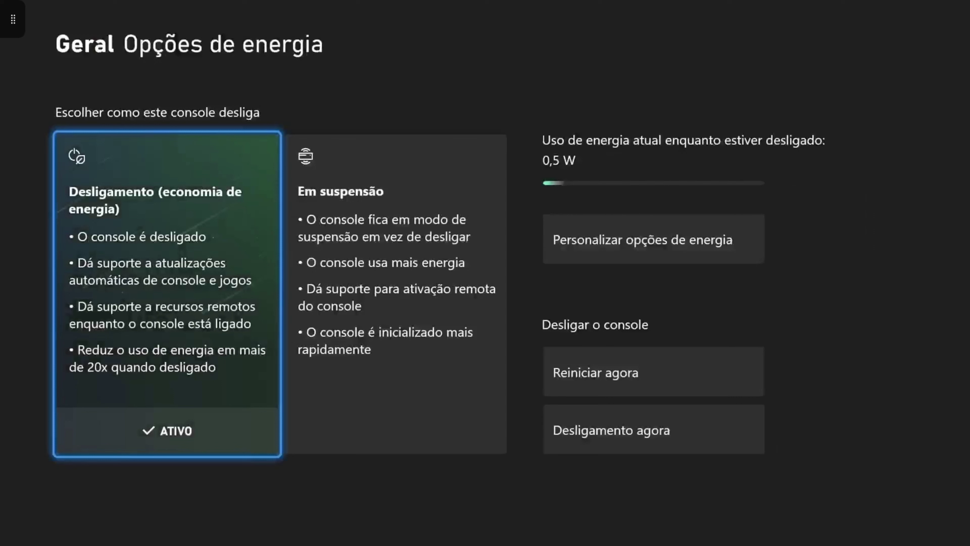
key(Escape)
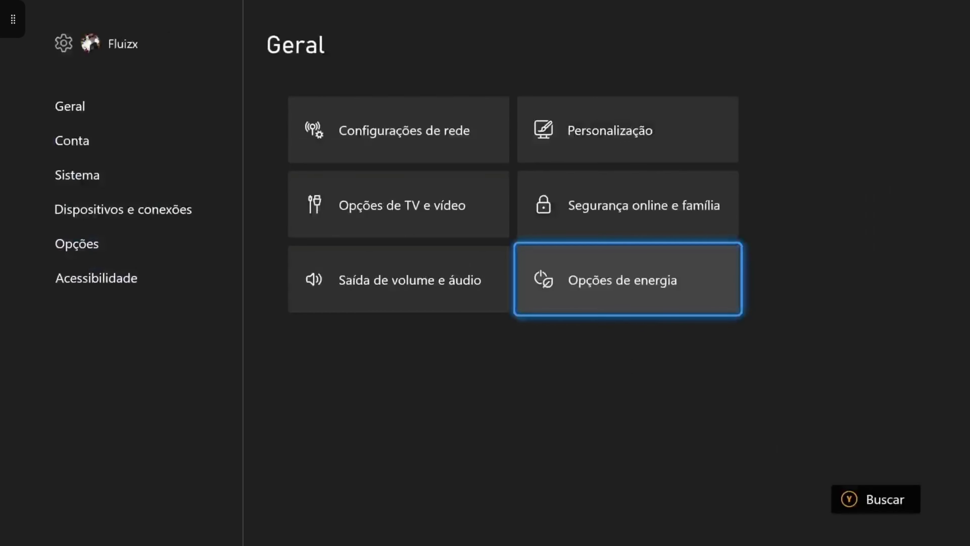
key(Escape)
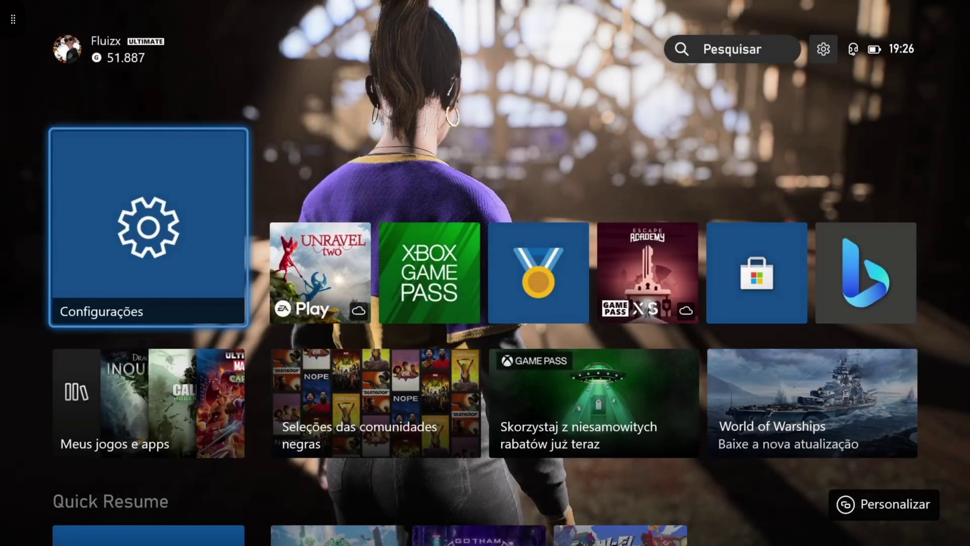
- Reopen Opções de energia from the home screen and compare the Em suspensão mode with Desligamento (economia de energia)
key(Return)
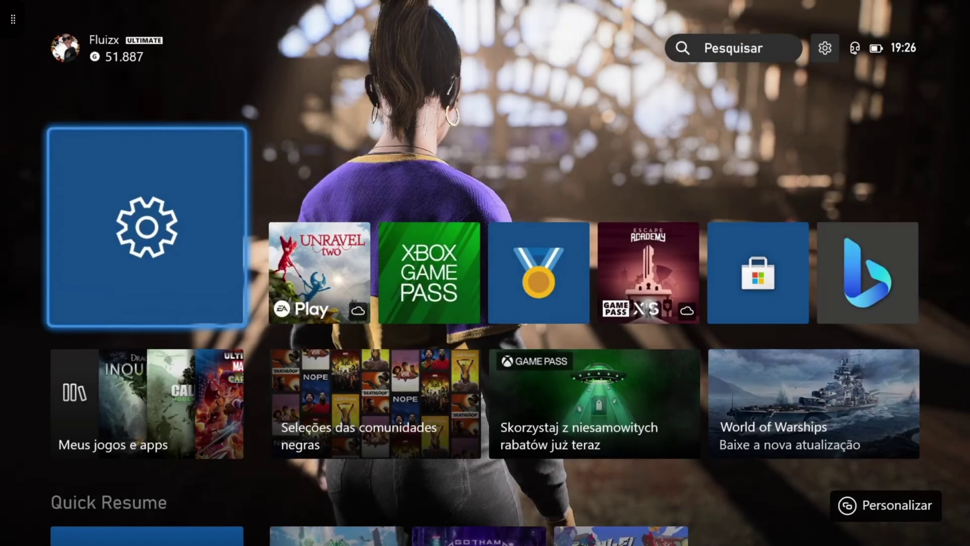
key(Return)
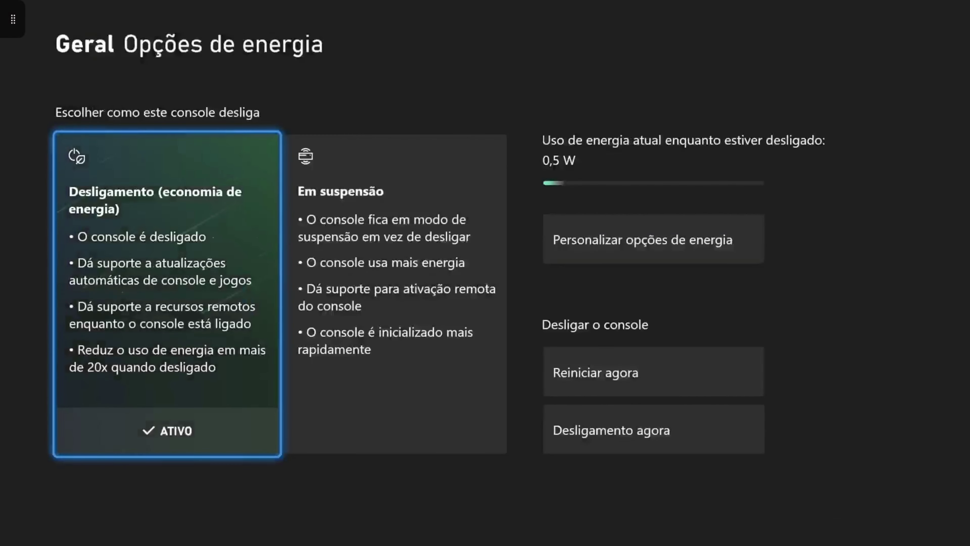
key(Right)
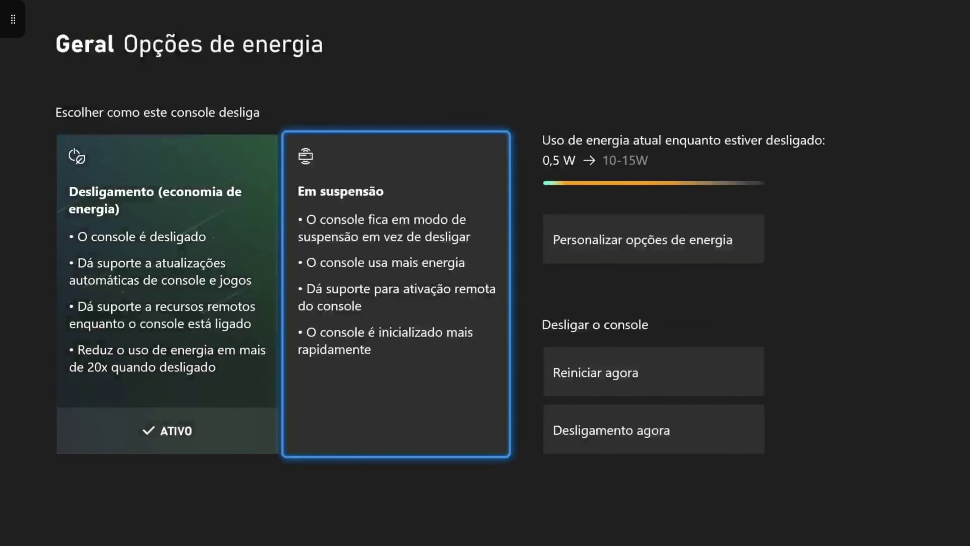
key(super)
key(Escape)
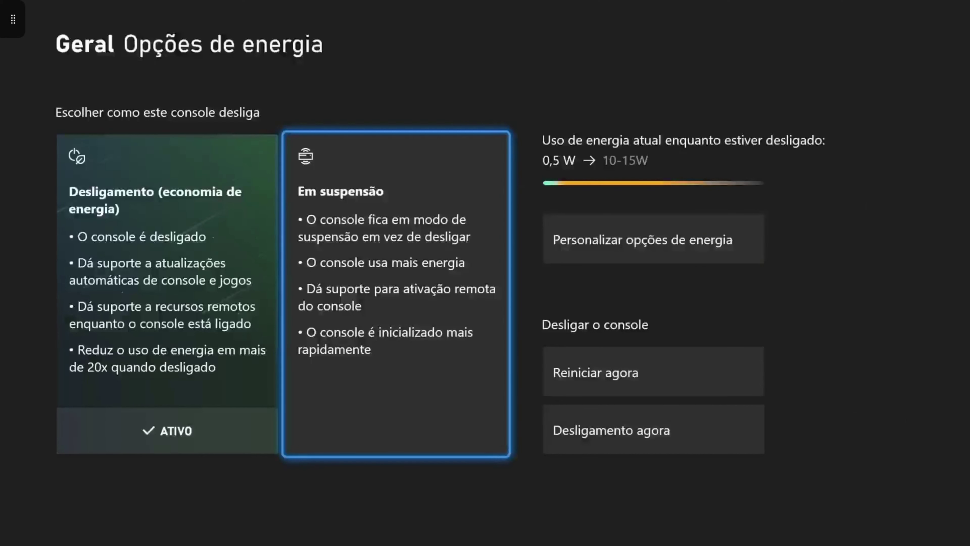
key(Left)
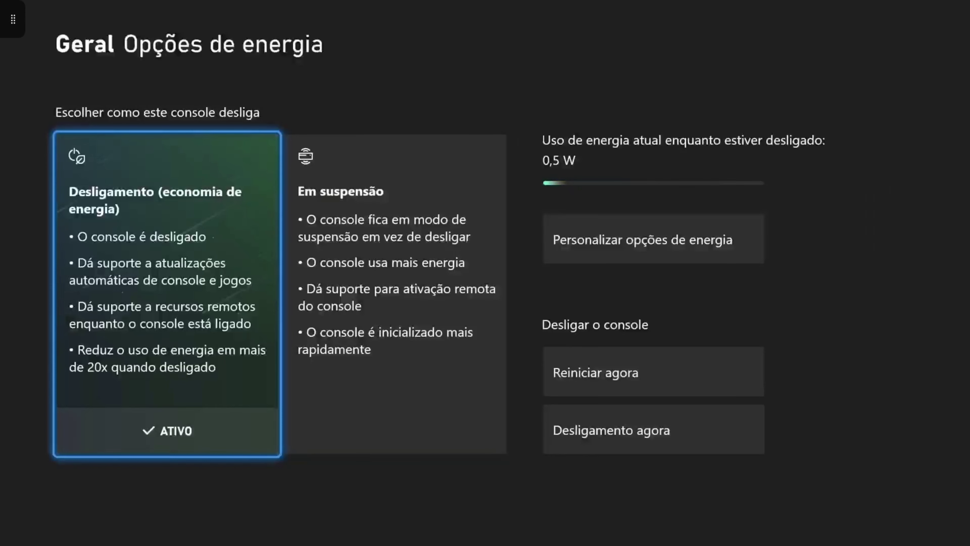
- Review the console and game update options in Personalizar opções de energia, and return to the home screen
key(Right)
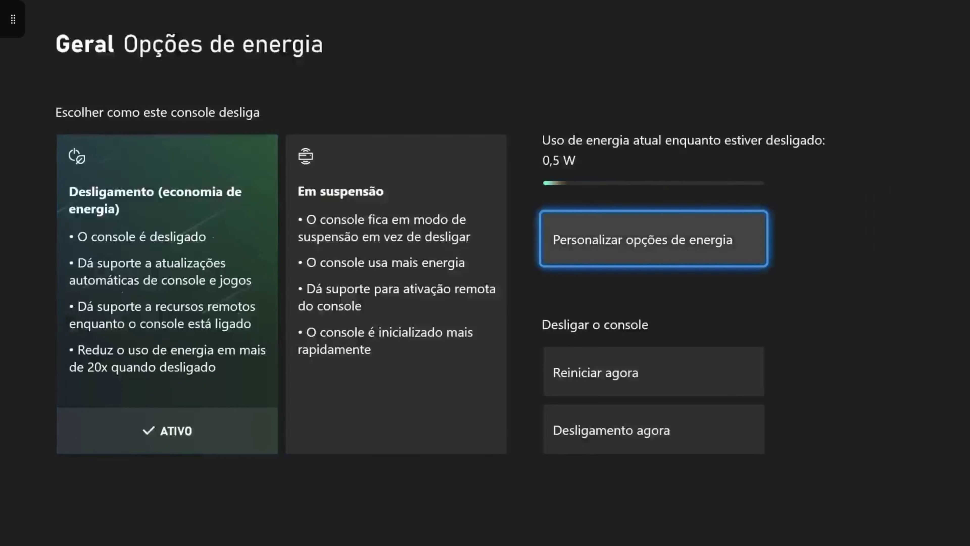
key(Return)
key(Down)
key(Down)
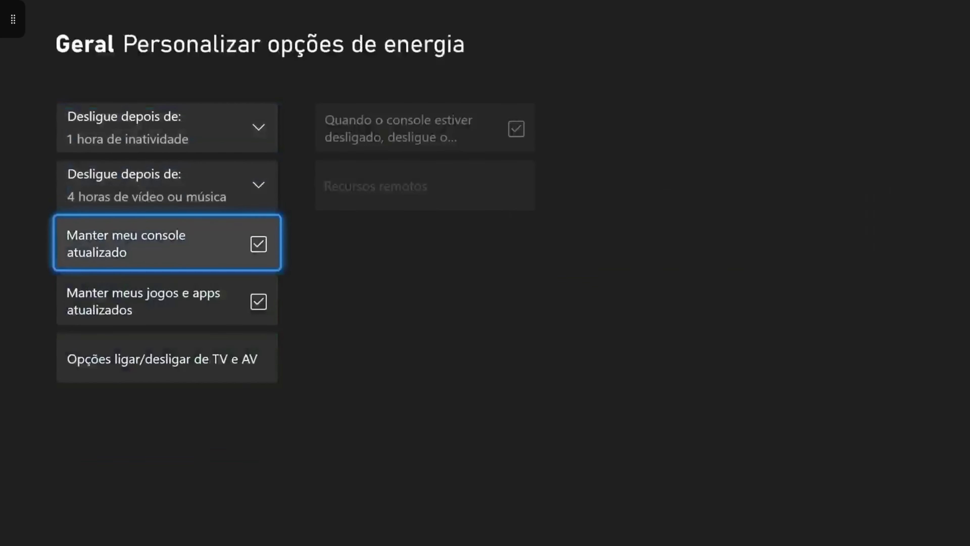
key(Down)
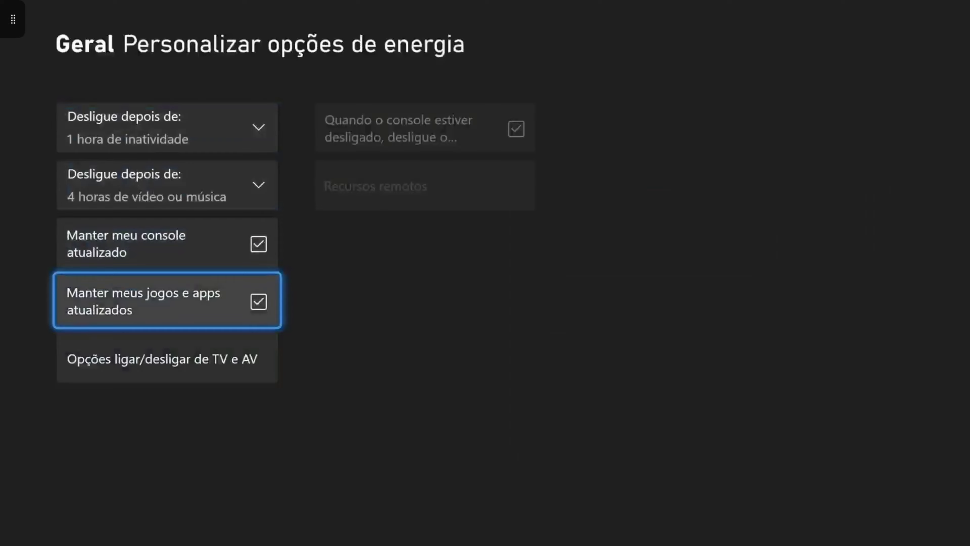
key(Up)
key(Up)
key(Escape)
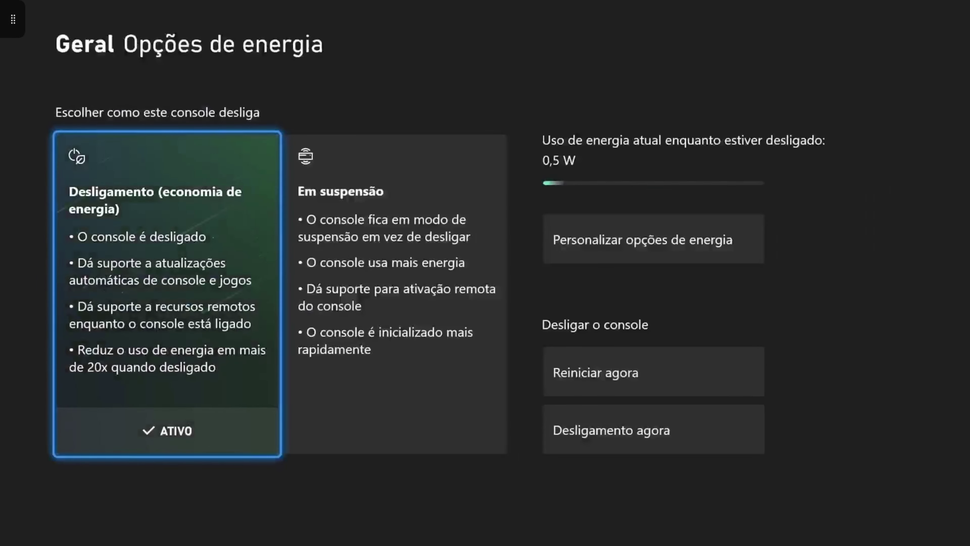
key(Escape)
key(Escape)
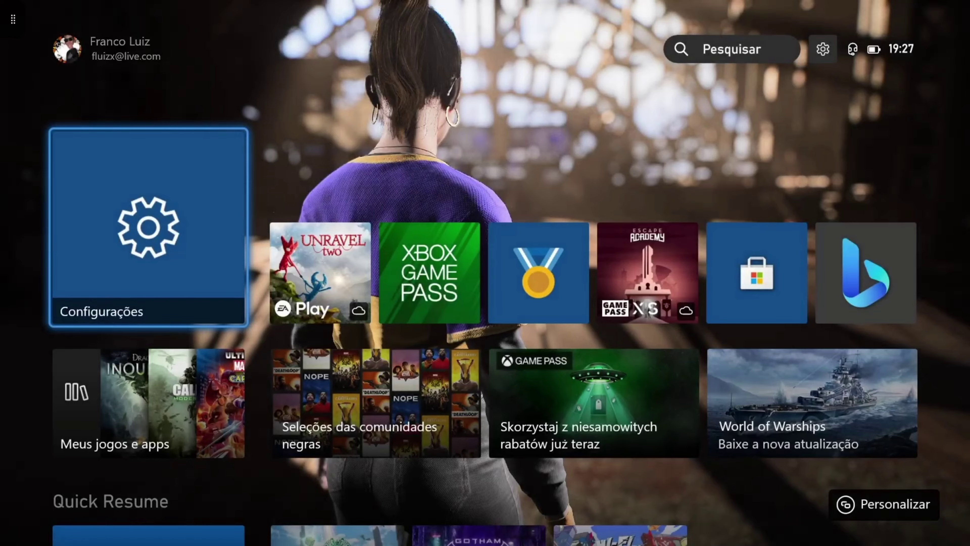
- View the Quick Resume group on the home screen, and bring up and close the console's quick power menu
key(Down)
key(Down)
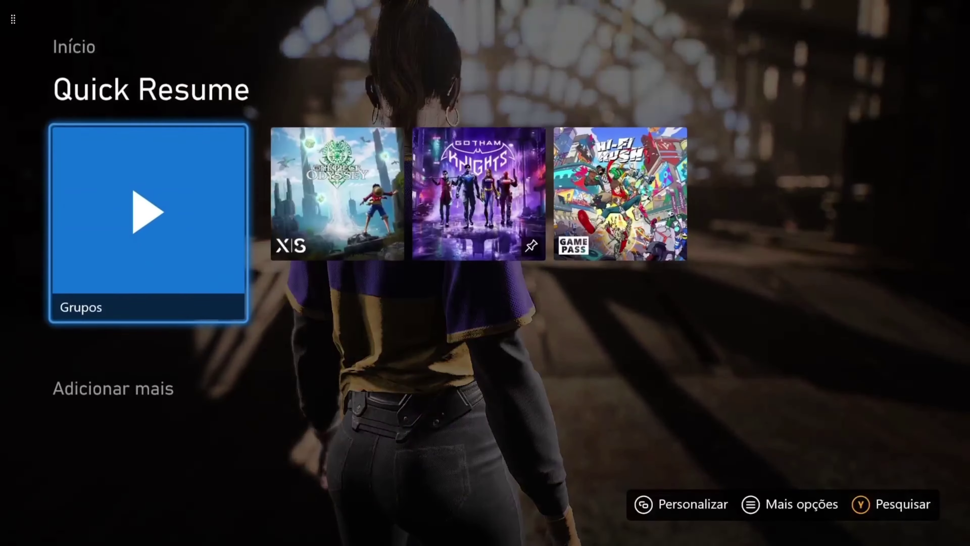
key(Up)
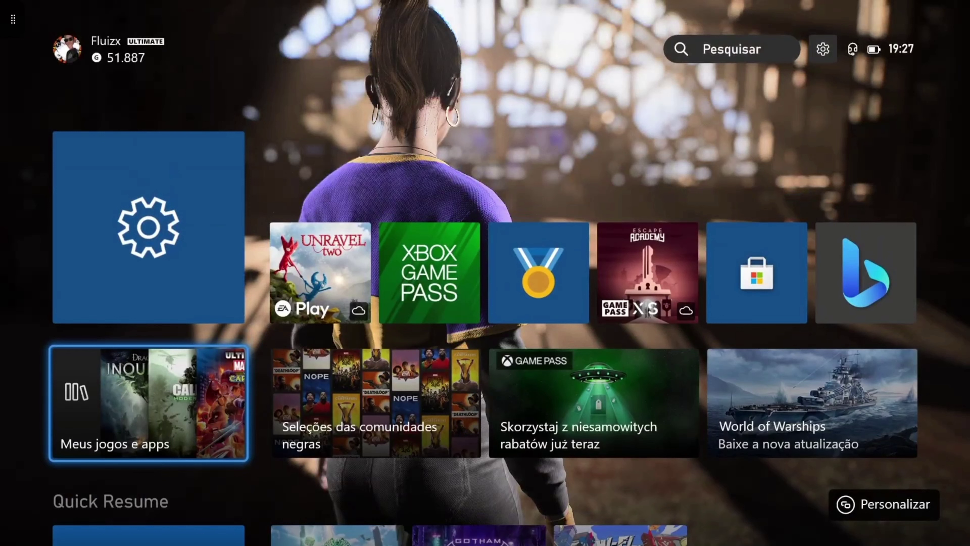
key(Up)
key(super)
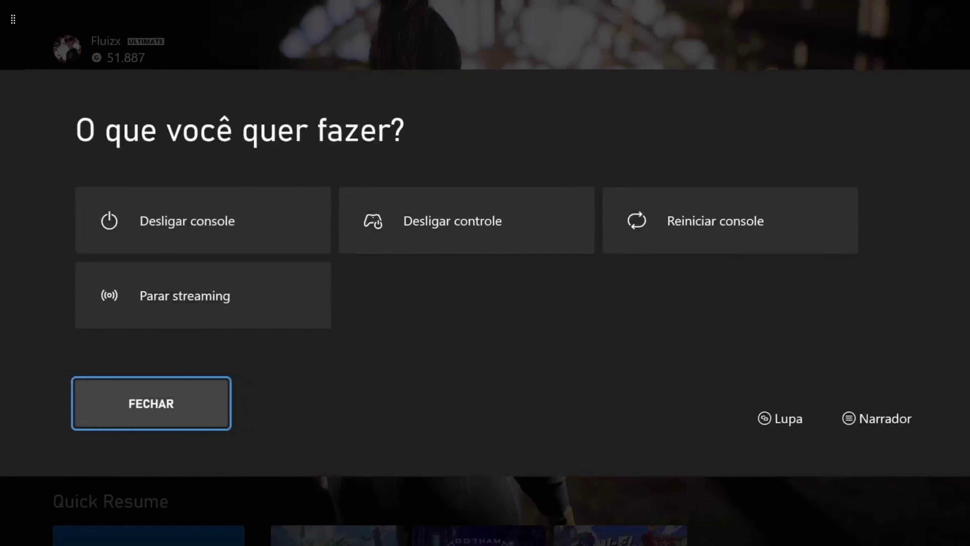
key(Return)
- Open Opções de energia through Configurações, locate the Desligamento agora action without running it, and return to the home screen
key(Up)
key(Right)
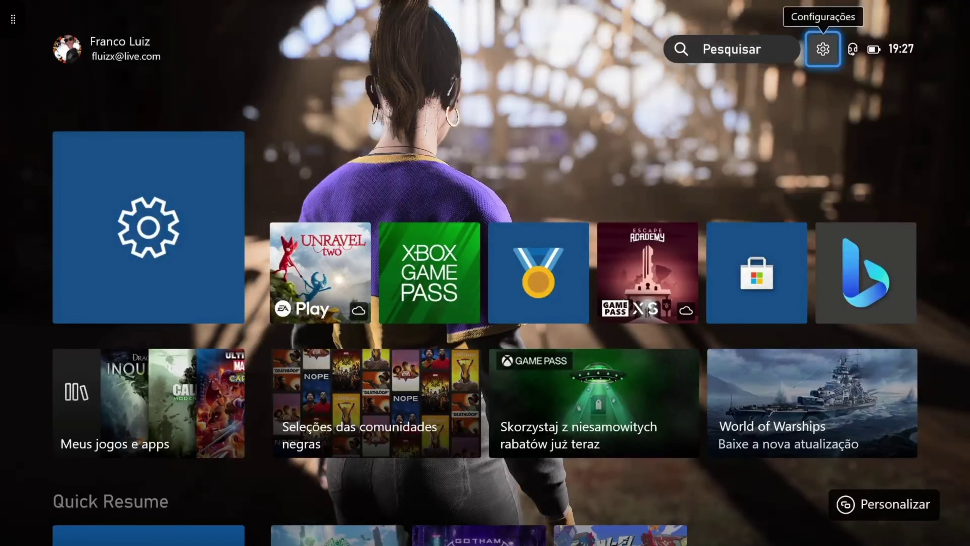
key(Return)
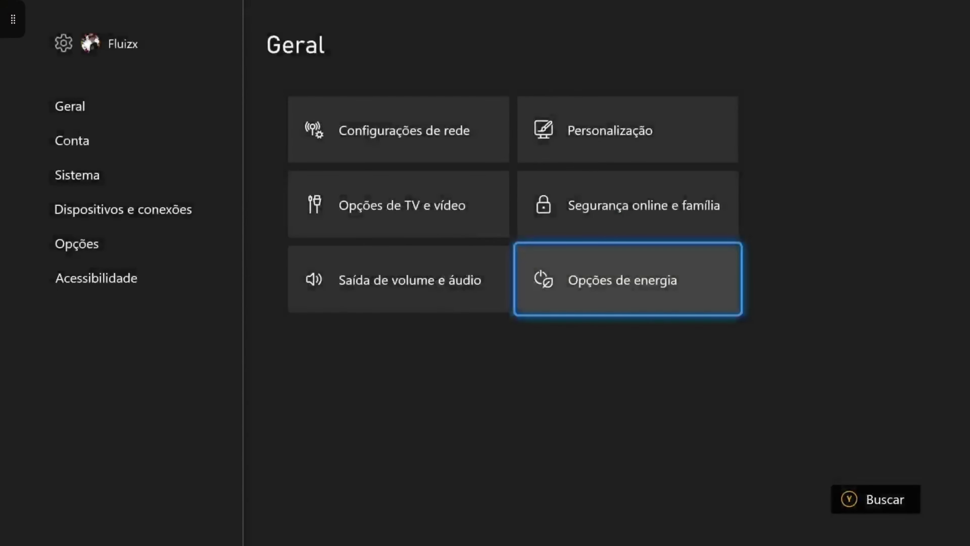
key(Return)
key(Right)
key(Down)
key(Down)
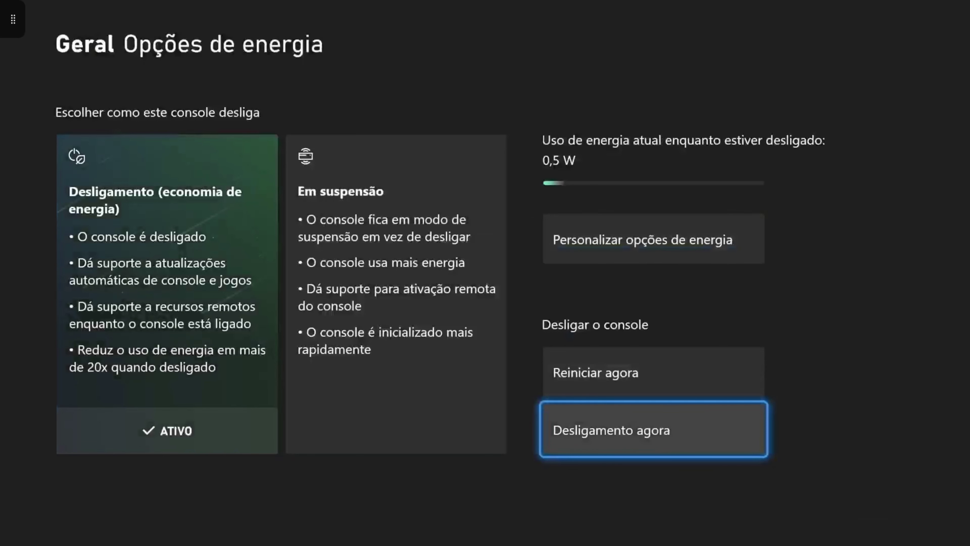
key(Escape)
key(Escape)
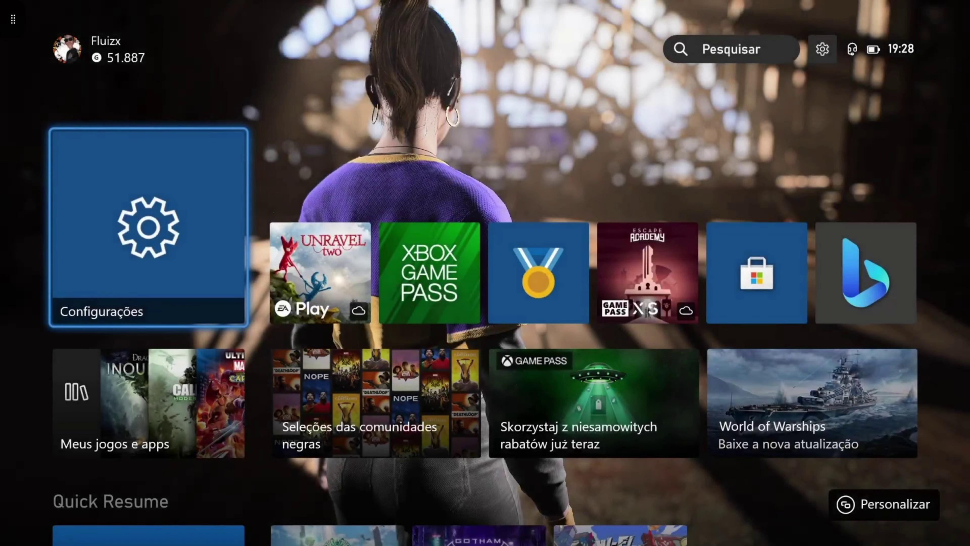